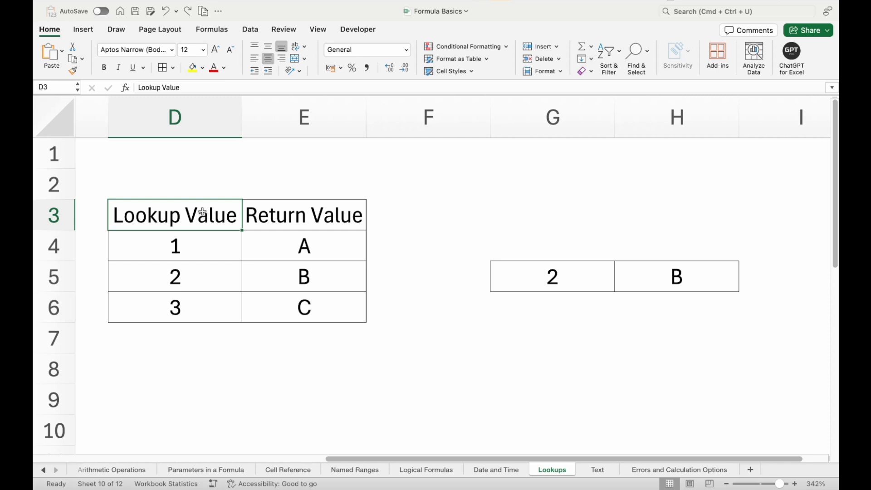
# Walk through the D3:E6 source table and the G5:H5 lookup pair where 2 returns B.
pyautogui.moveTo(202, 213); pyautogui.dragTo(257, 293)
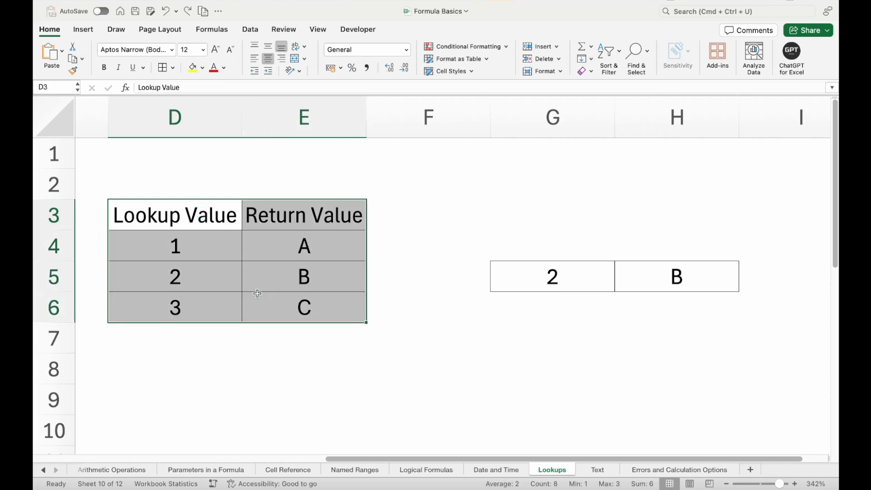
pyautogui.click(221, 215)
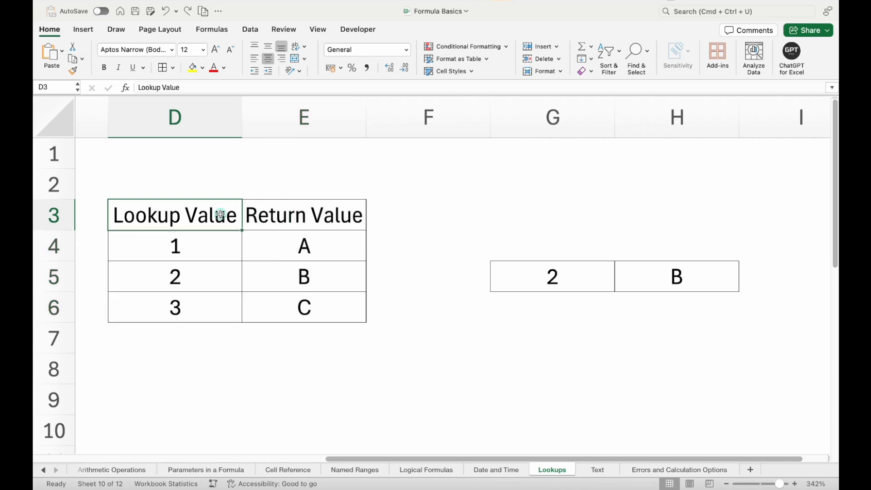
pyautogui.click(288, 225)
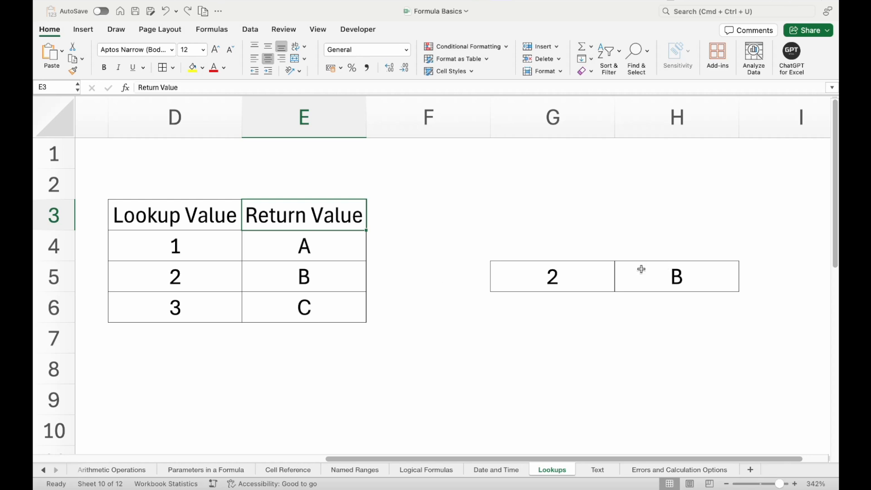
pyautogui.moveTo(562, 272); pyautogui.dragTo(658, 277)
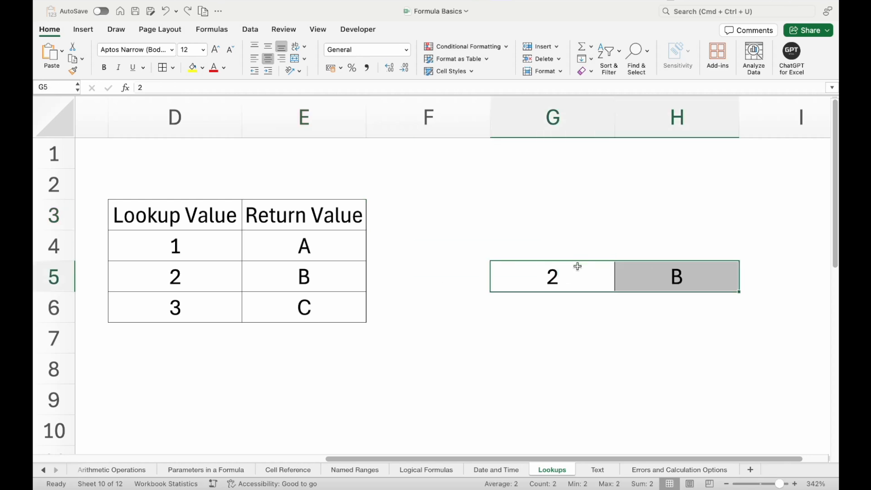
pyautogui.click(569, 278)
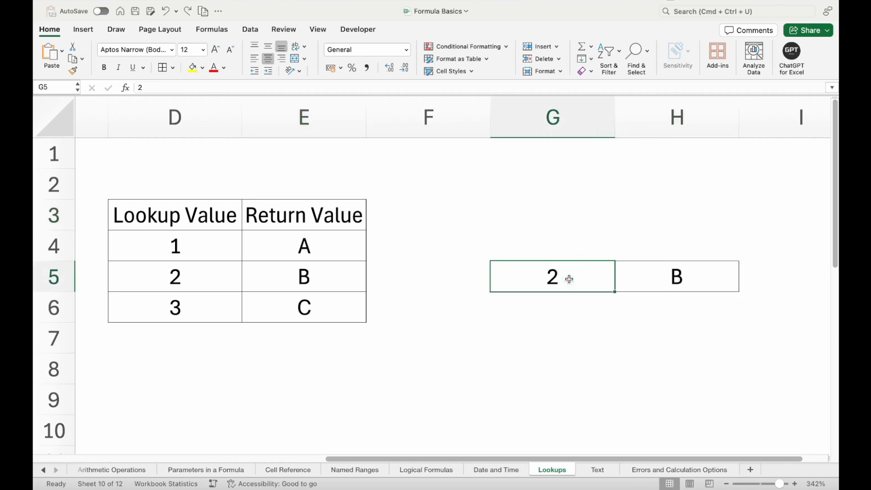
pyautogui.click(139, 275)
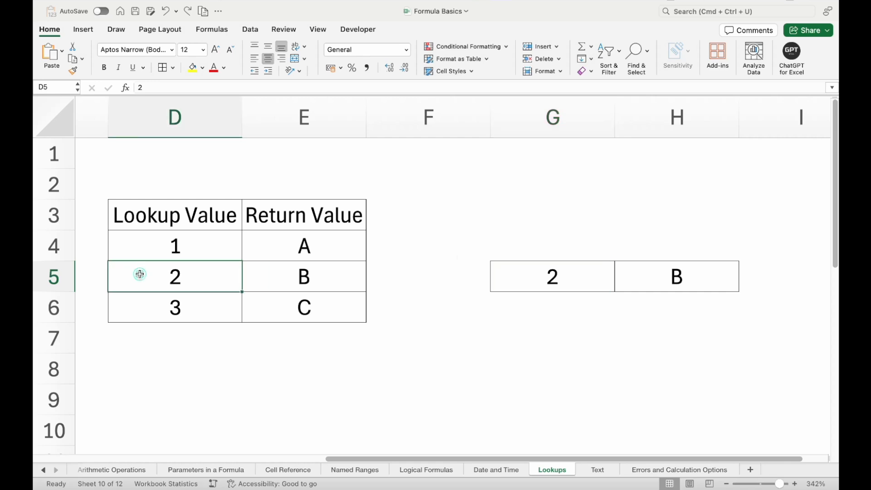
pyautogui.click(650, 285)
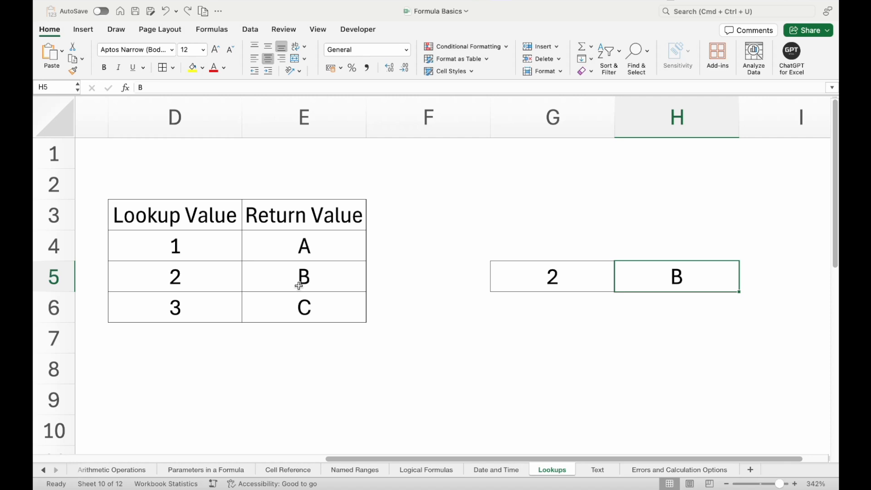
pyautogui.moveTo(213, 212); pyautogui.dragTo(272, 300)
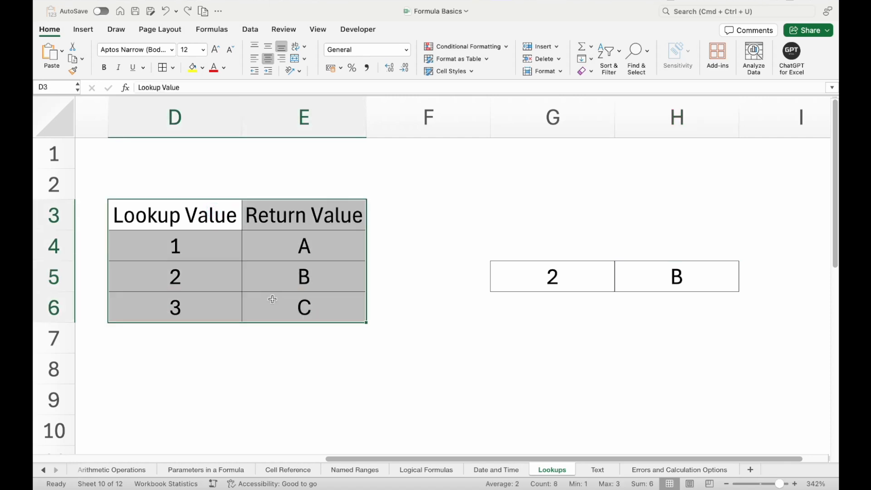
pyautogui.click(222, 235)
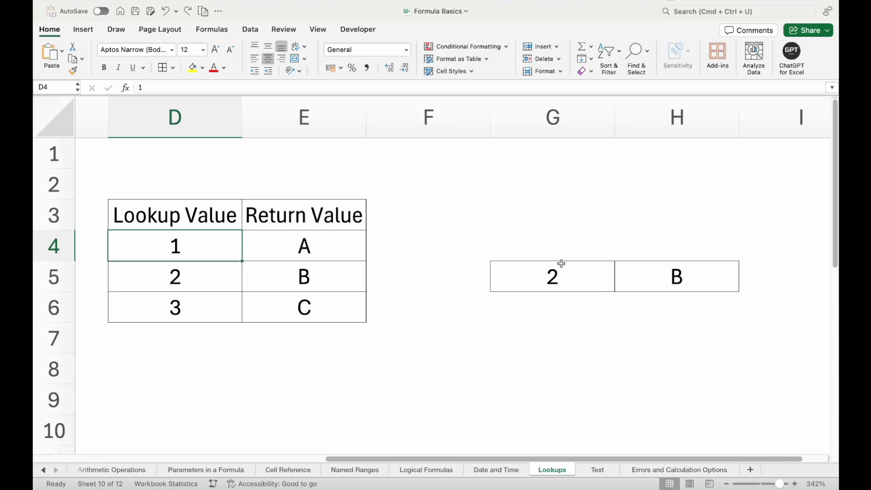
pyautogui.click(552, 275)
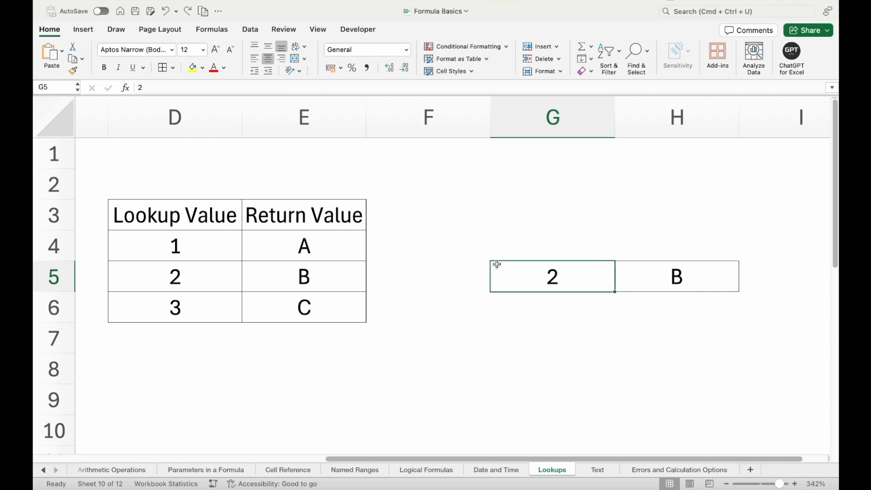
# Copy the Lookup Value and Return Value headers from D3:E3 into G4:H4, then widen column G.
pyautogui.click(206, 210)
pyautogui.hotkey('shift', 'Right')
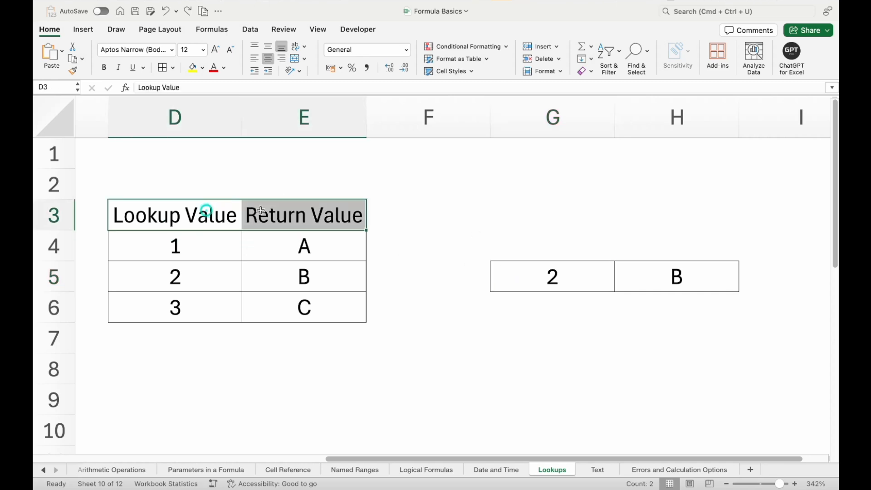
pyautogui.press('super+c')
pyautogui.click(529, 248)
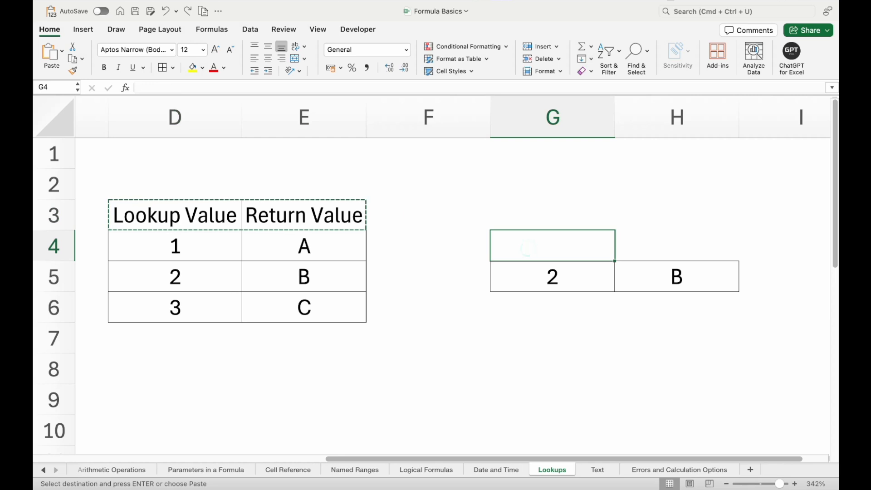
pyautogui.press('super+v')
pyautogui.moveTo(615, 124); pyautogui.dragTo(625, 124)
# Point out the lookup value in G5, the H4:H5 result, and source column D.
pyautogui.click(575, 277)
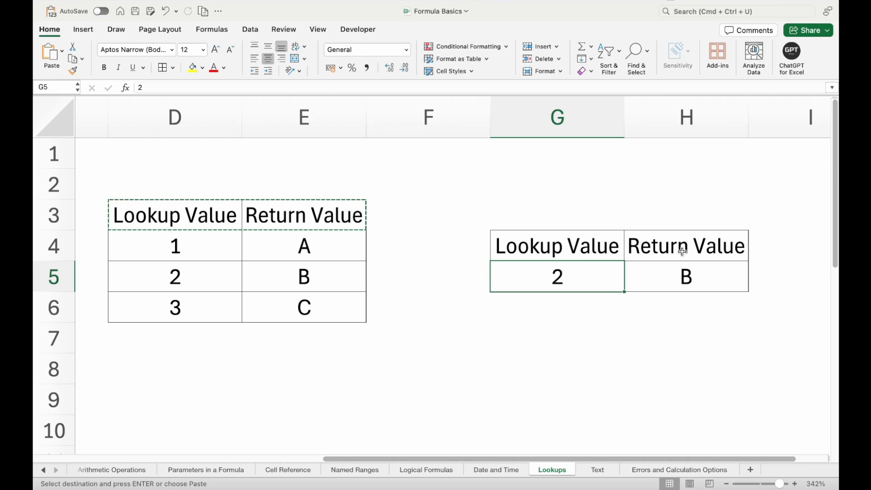
pyautogui.moveTo(682, 255); pyautogui.dragTo(679, 269)
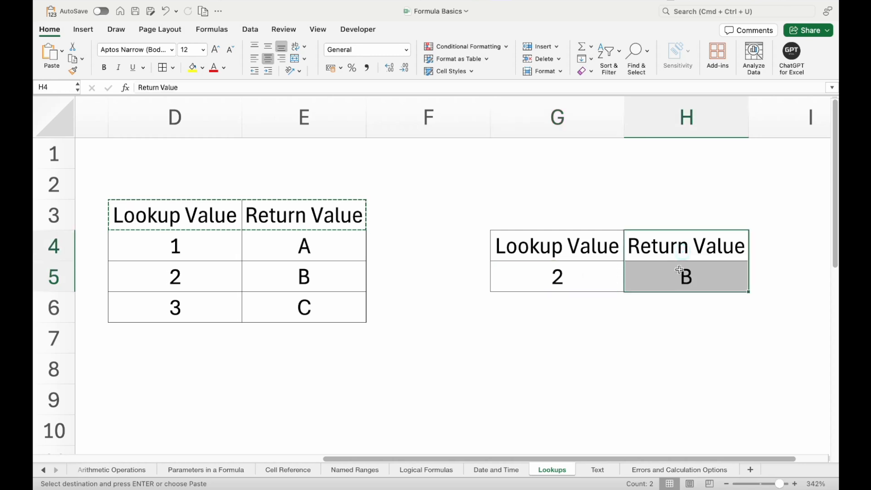
pyautogui.click(557, 277)
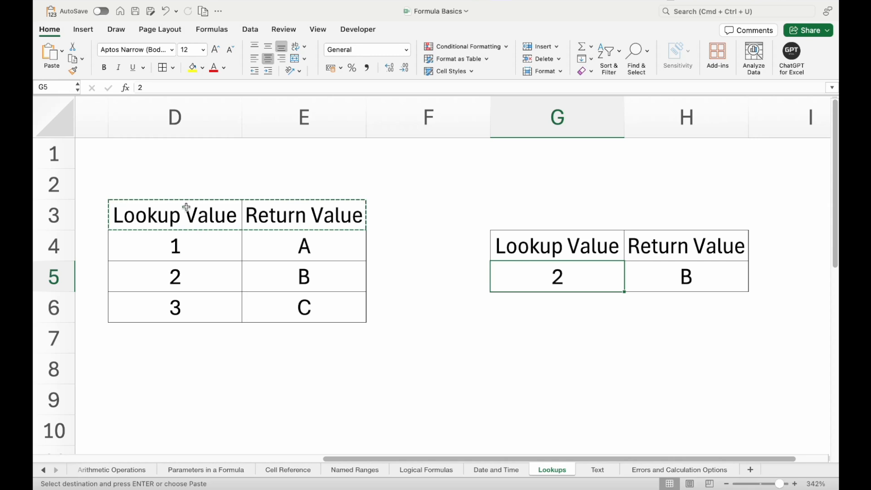
pyautogui.click(197, 124)
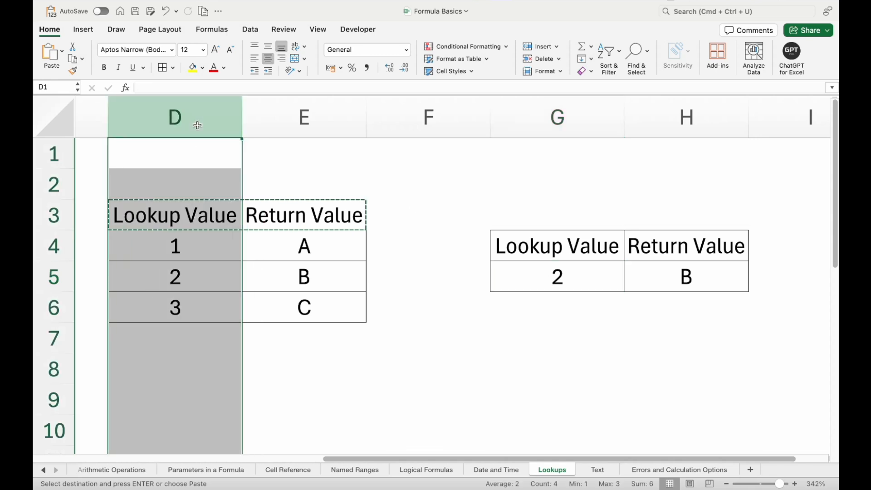
# Show the matching source row D5:E5, where 2 maps to B, against the Return Value in H4.
pyautogui.click(187, 258)
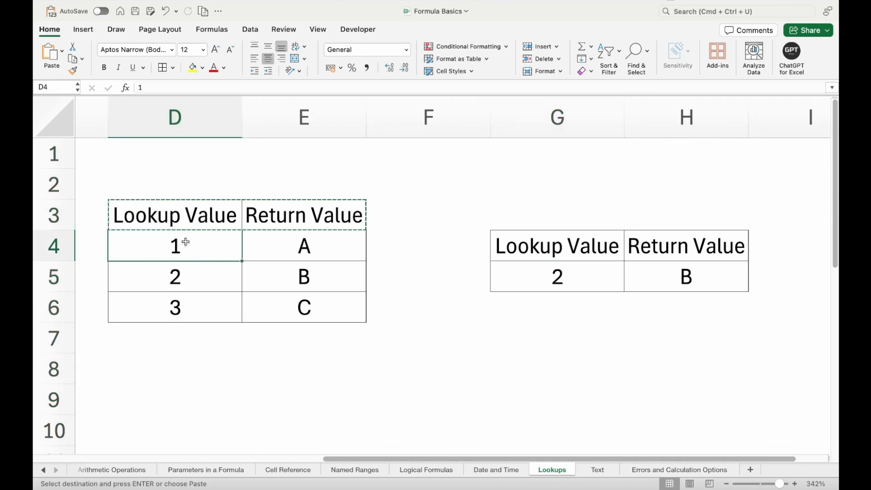
pyautogui.click(184, 279)
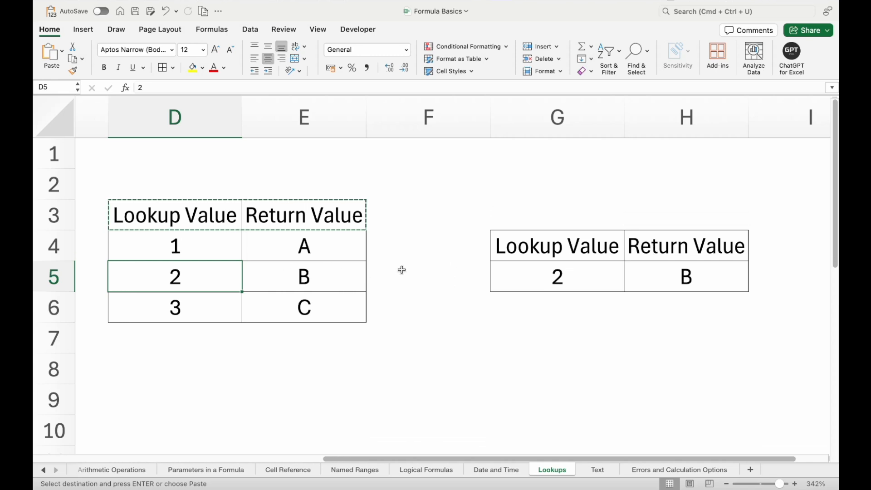
pyautogui.click(709, 253)
pyautogui.click(179, 276)
pyautogui.click(270, 276)
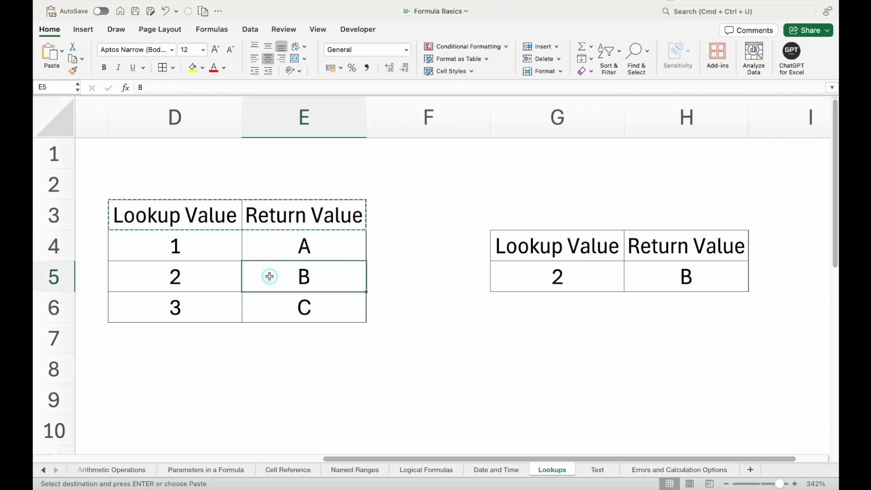
pyautogui.moveTo(183, 274); pyautogui.dragTo(284, 277)
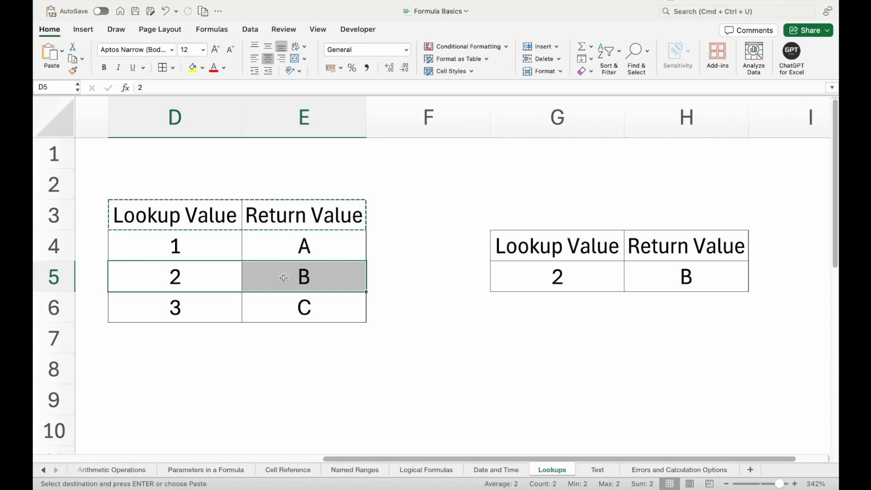
# Check the result B in H5 and cancel the pending header copy.
pyautogui.click(304, 117)
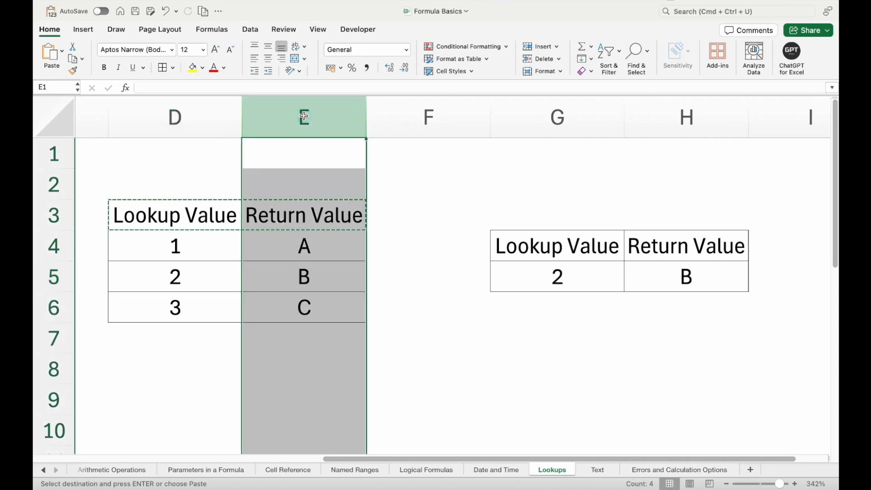
pyautogui.click(396, 271)
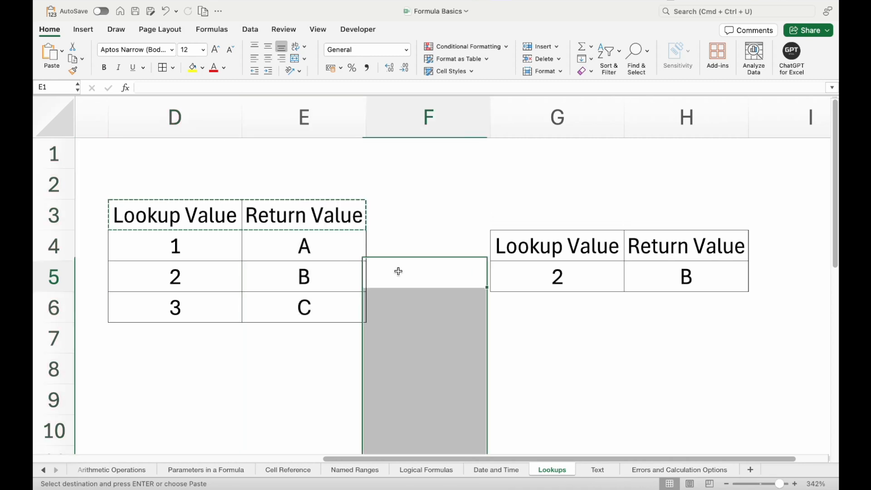
pyautogui.click(702, 279)
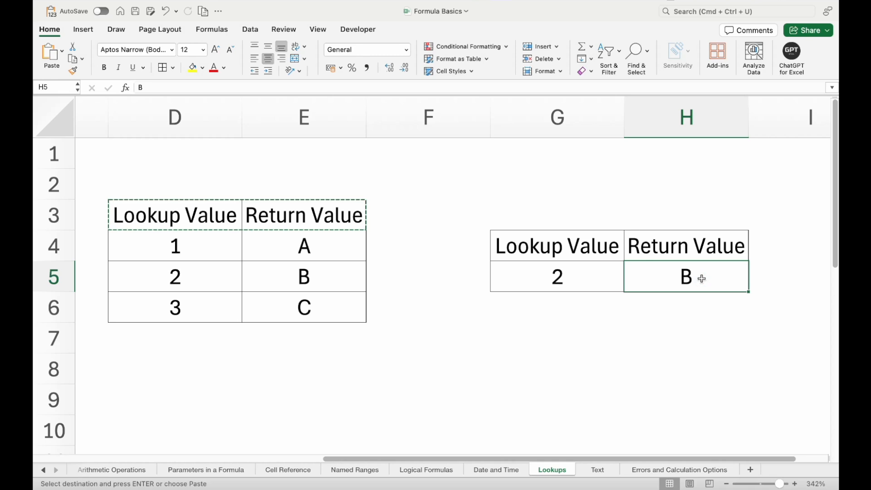
pyautogui.press('Escape')
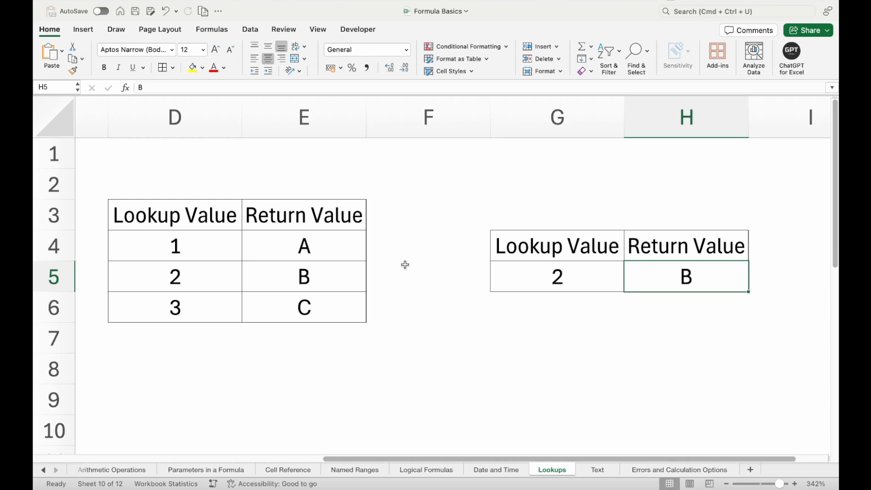
pyautogui.click(556, 279)
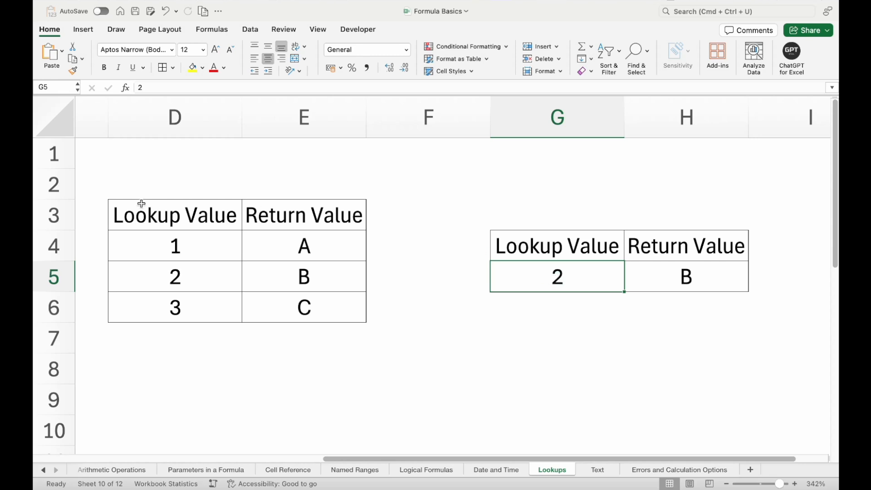
pyautogui.moveTo(146, 204); pyautogui.dragTo(262, 300)
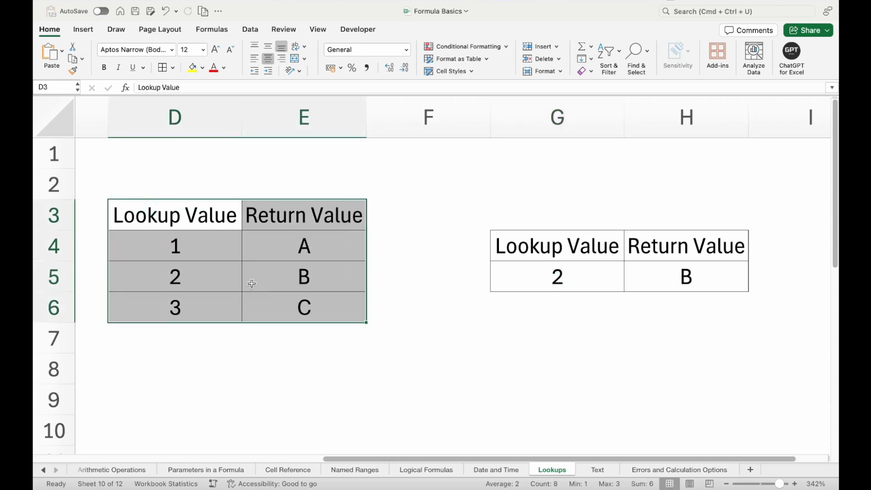
pyautogui.click(196, 214)
pyautogui.moveTo(196, 214); pyautogui.dragTo(194, 304)
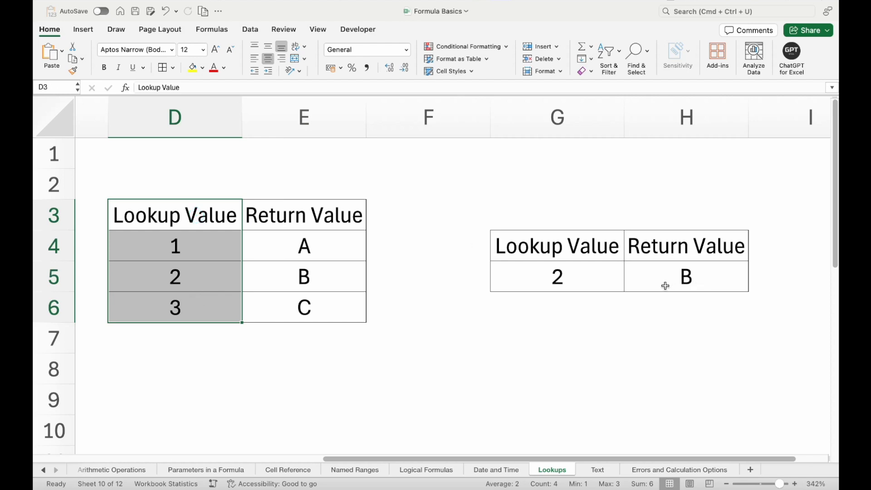
pyautogui.click(215, 211)
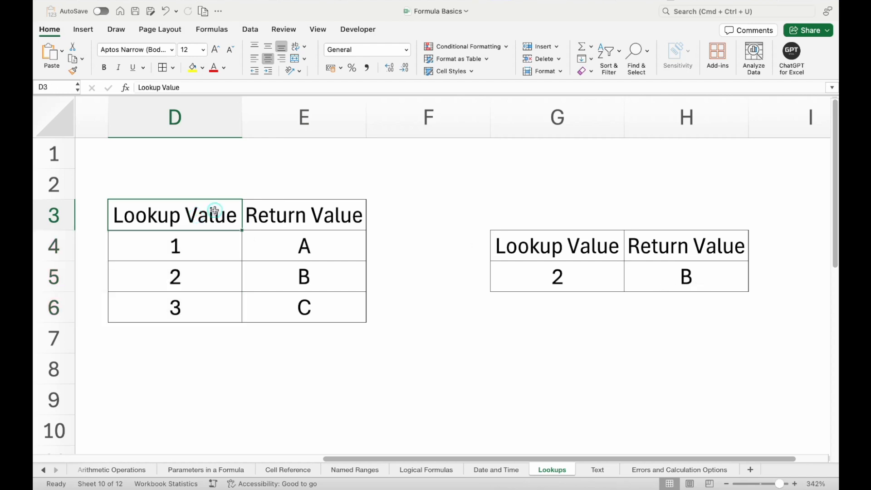
pyautogui.moveTo(215, 211); pyautogui.dragTo(195, 305)
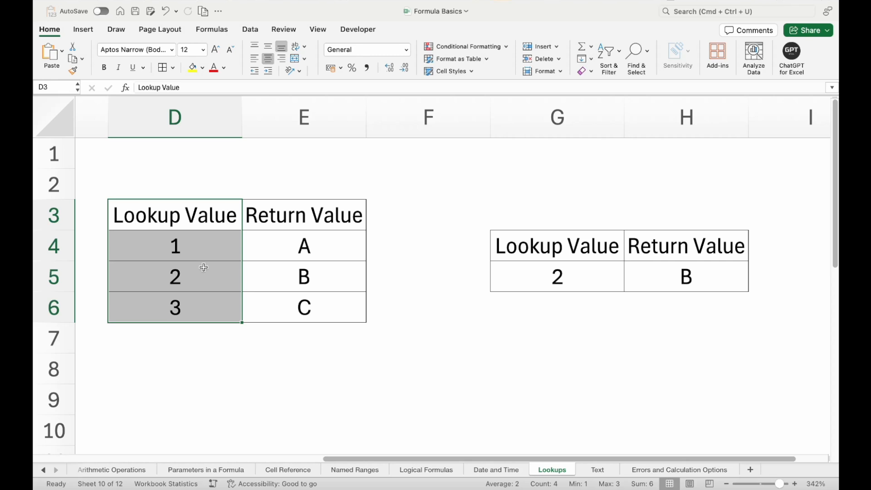
pyautogui.click(320, 283)
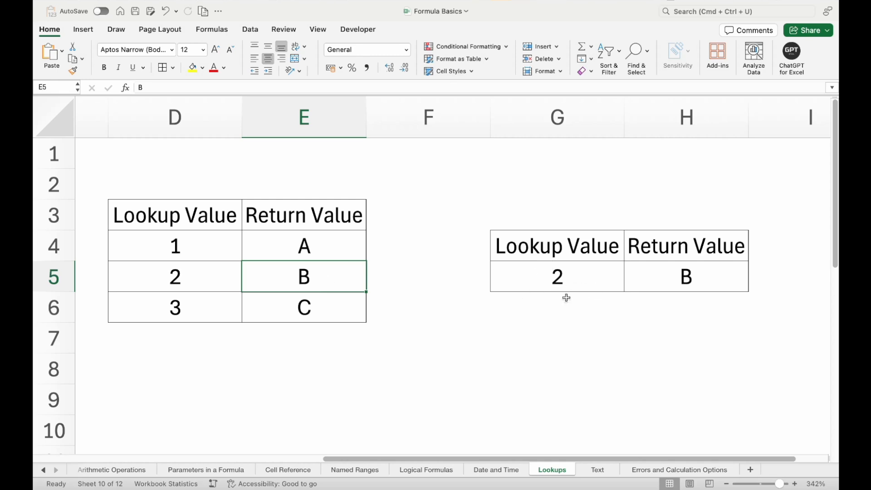
pyautogui.click(570, 278)
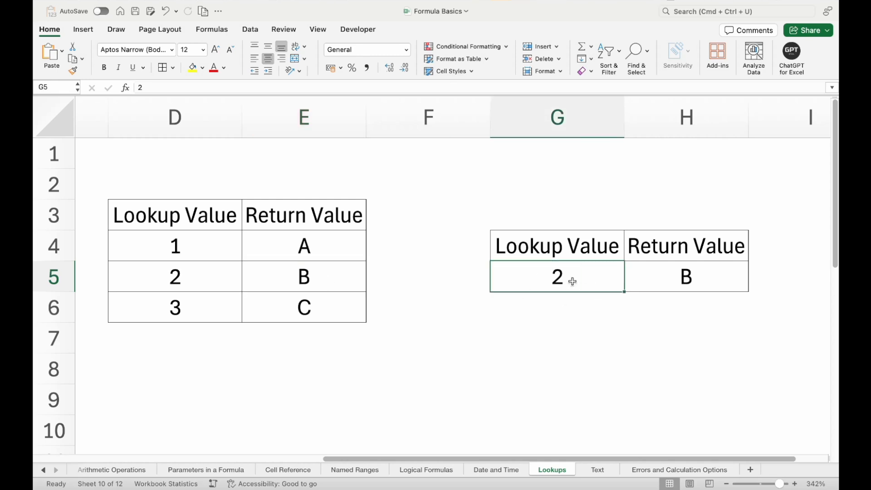
pyautogui.click(199, 119)
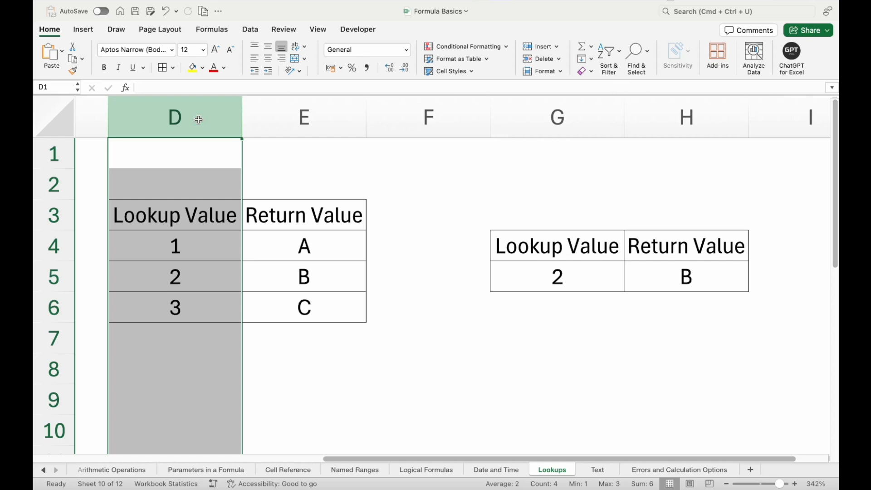
pyautogui.click(318, 115)
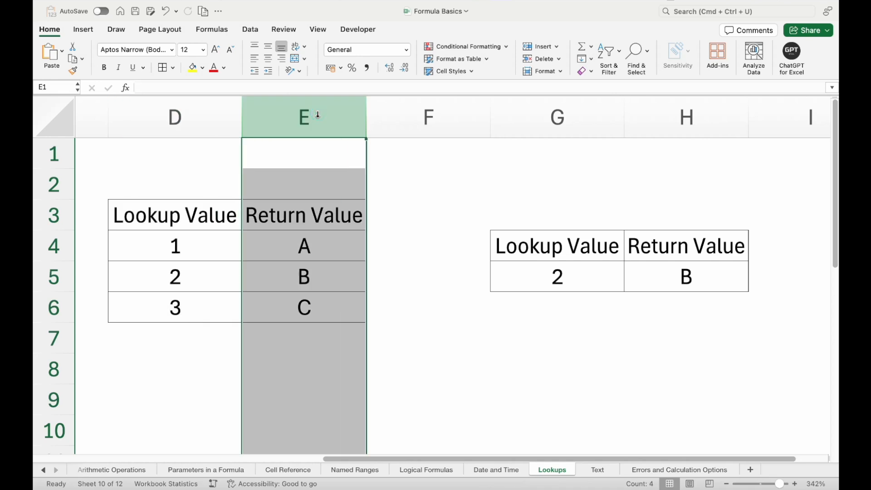
pyautogui.click(658, 276)
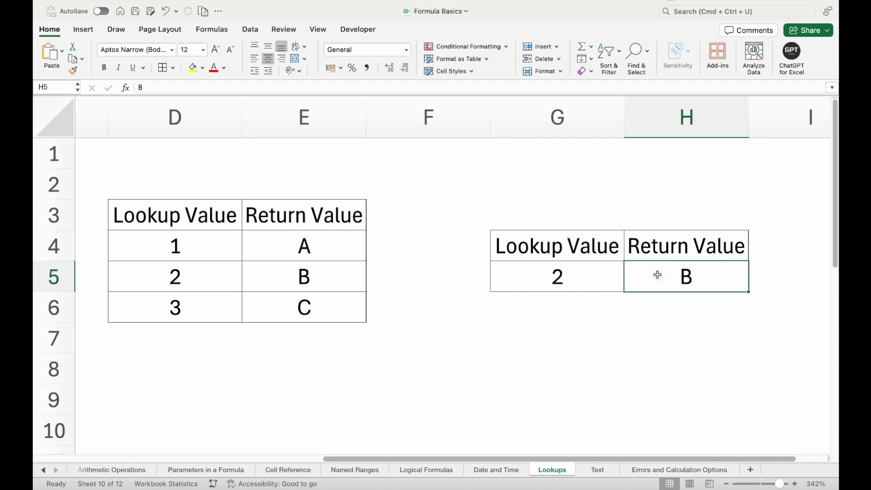
pyautogui.click(546, 319)
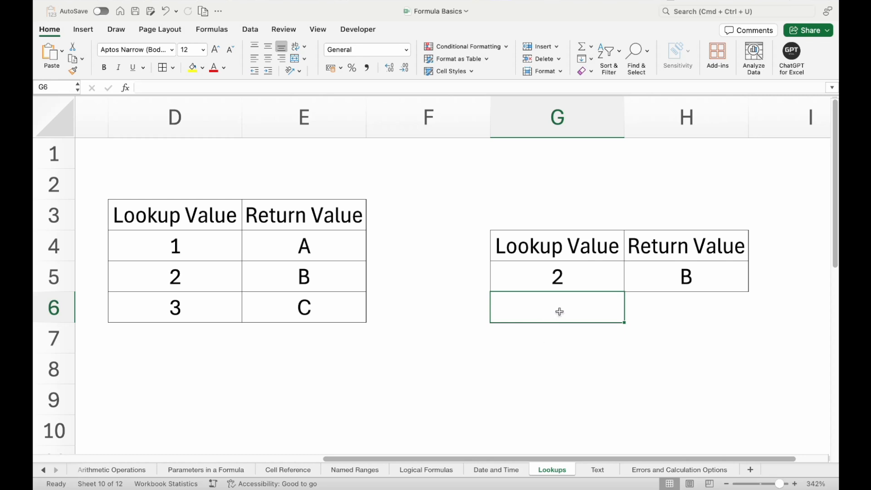
# Enter 2 in G6 and begin the =VLOOKUP( formula in H6.
pyautogui.click(675, 311)
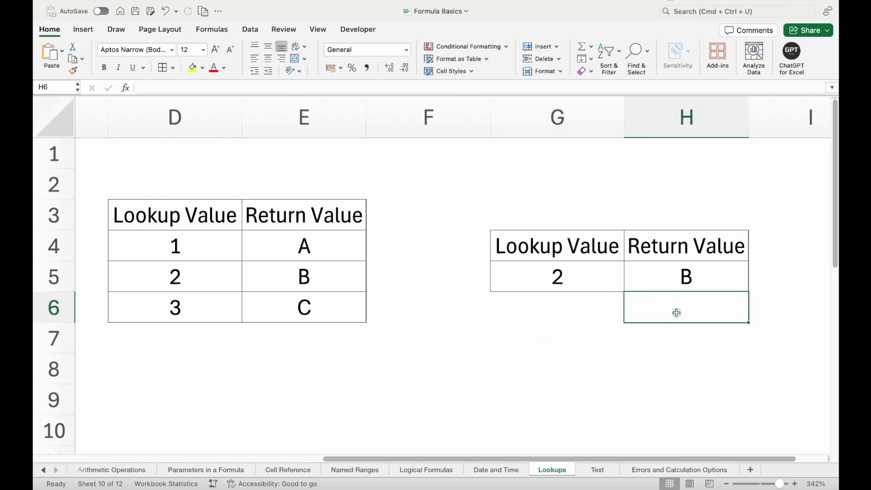
pyautogui.click(603, 304)
pyautogui.write('2')
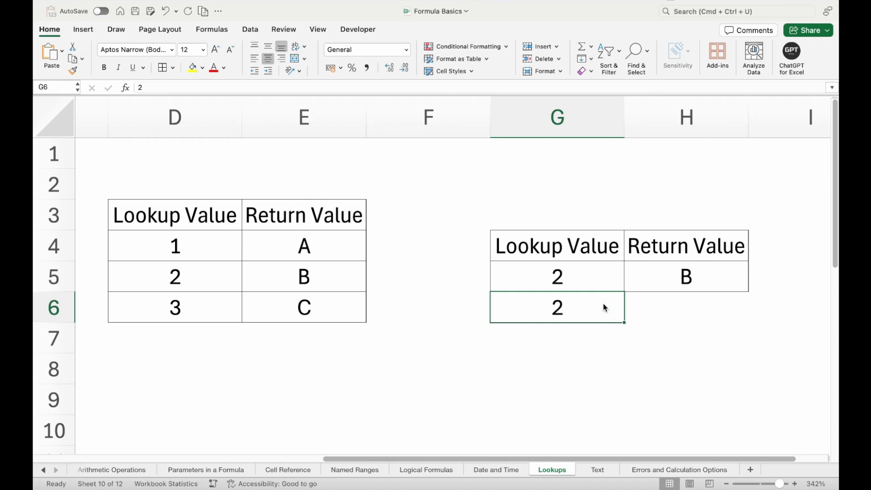
pyautogui.click(676, 307)
pyautogui.write('=VLOOKUP(')
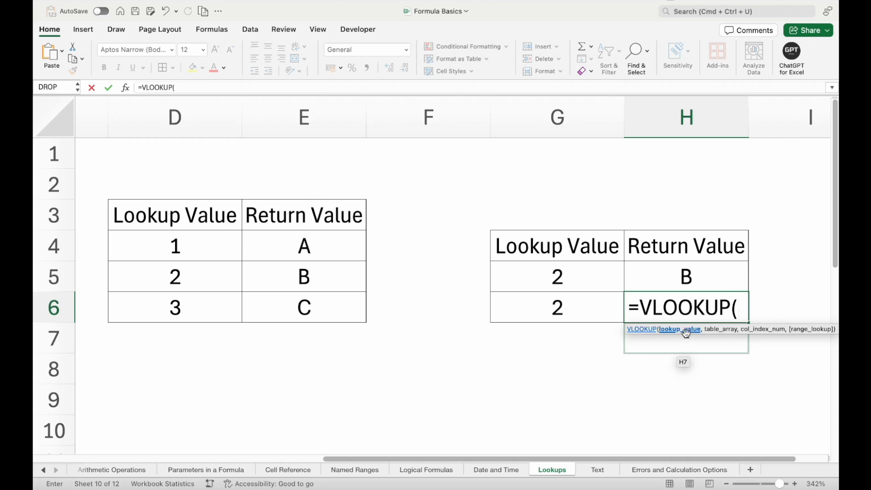
# Fill in G6 as the lookup value and D3:E6 as the table array.
pyautogui.click(548, 304)
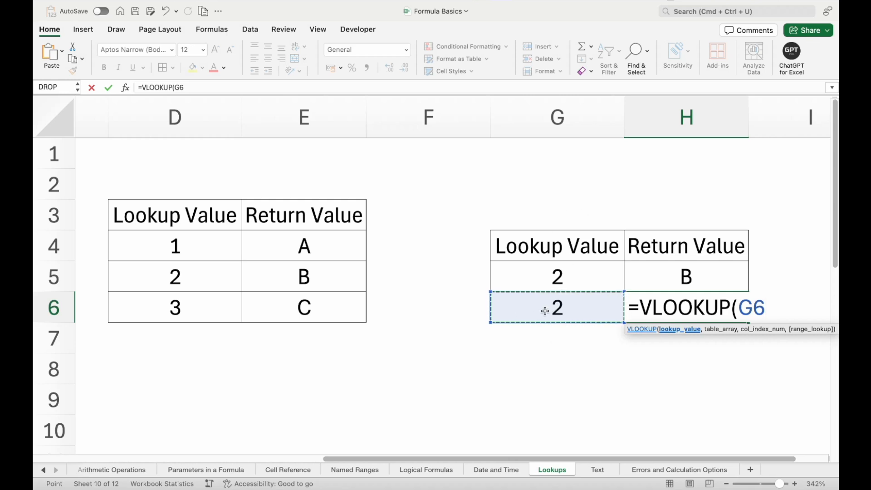
pyautogui.write(',')
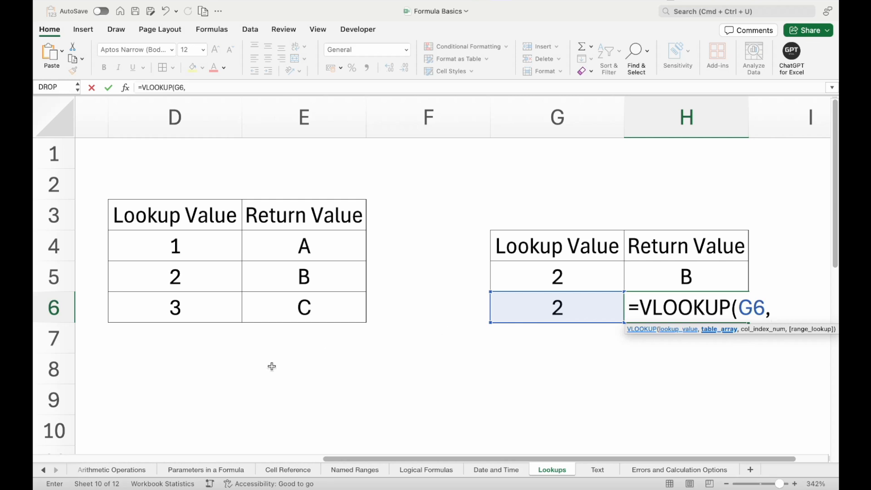
pyautogui.moveTo(195, 206); pyautogui.dragTo(264, 297)
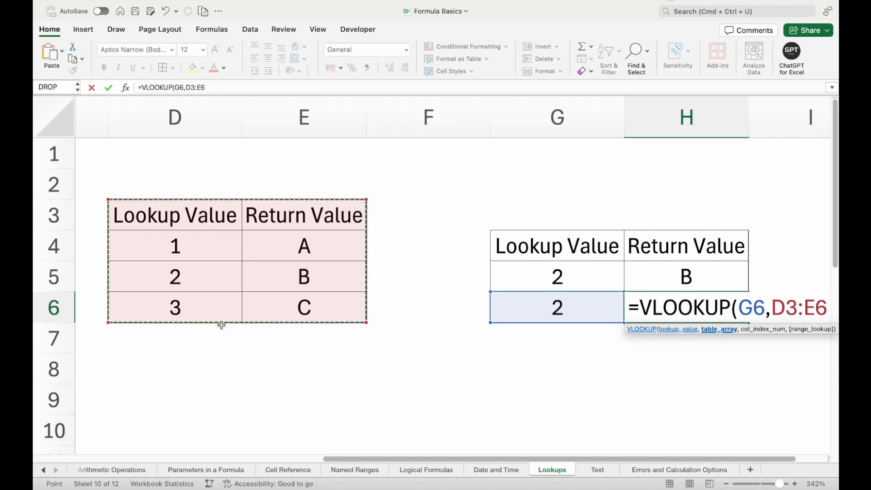
# Complete the formula as =VLOOKUP(G6,D3:E6,2,0) with column 2 and exact match.
pyautogui.write(',')
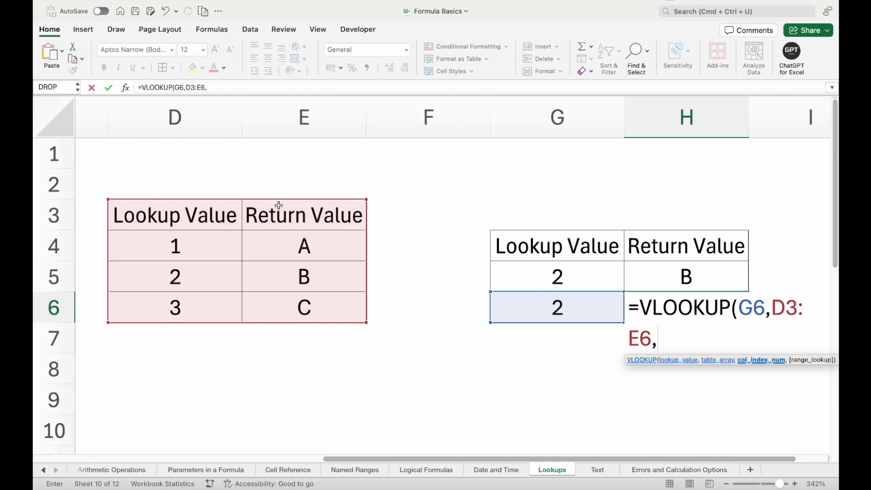
pyautogui.write('2,')
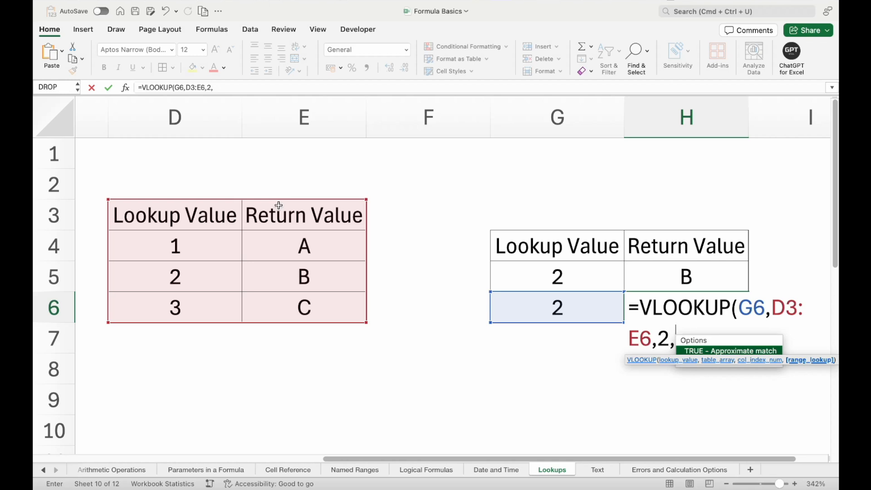
pyautogui.write('0)')
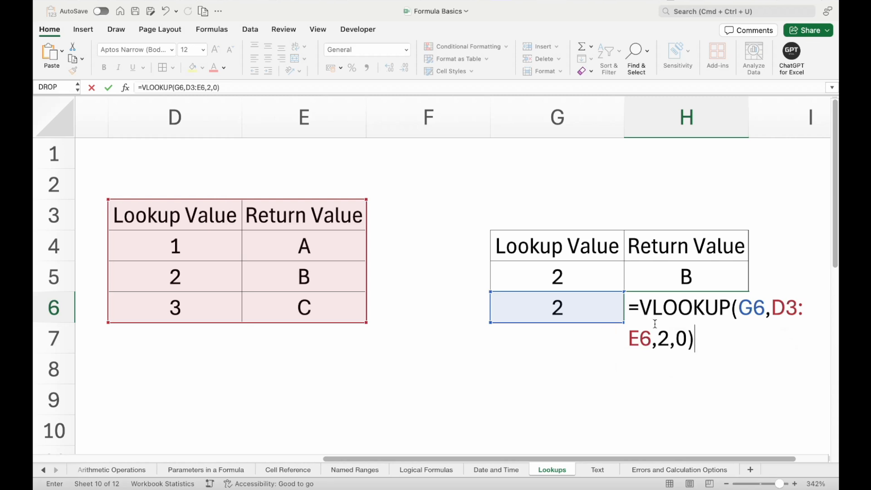
pyautogui.doubleClick(680, 338)
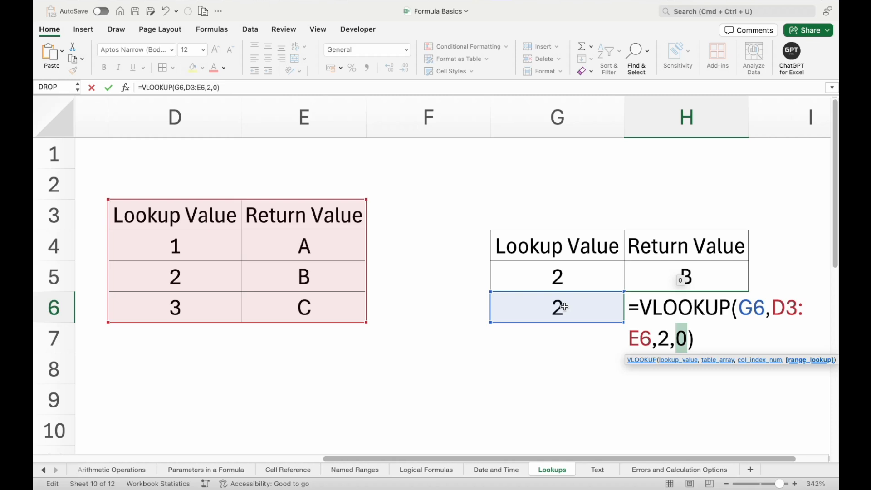
pyautogui.press('Return')
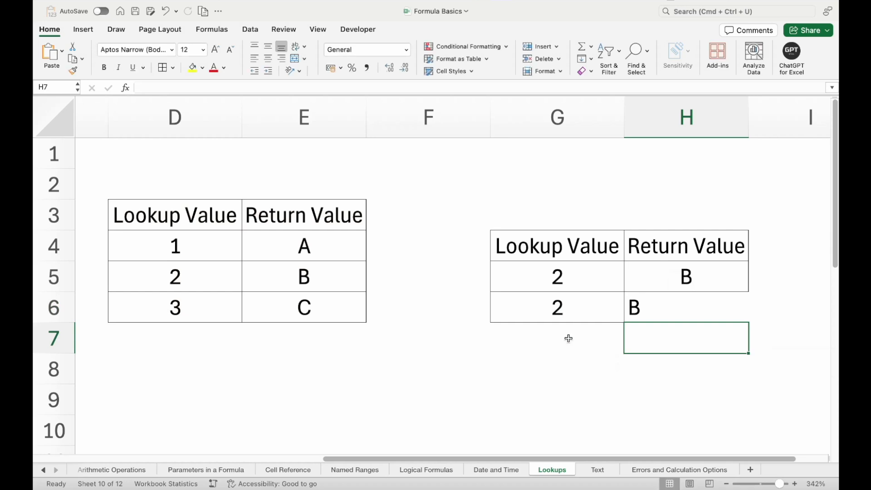
# Test the lookup by entering 1, then 3, as the value in G6.
pyautogui.click(684, 296)
pyautogui.click(685, 295)
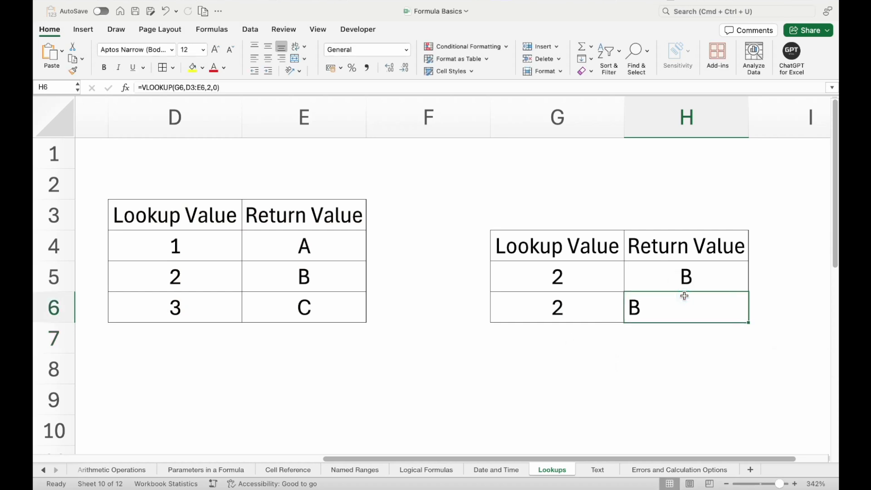
pyautogui.click(594, 297)
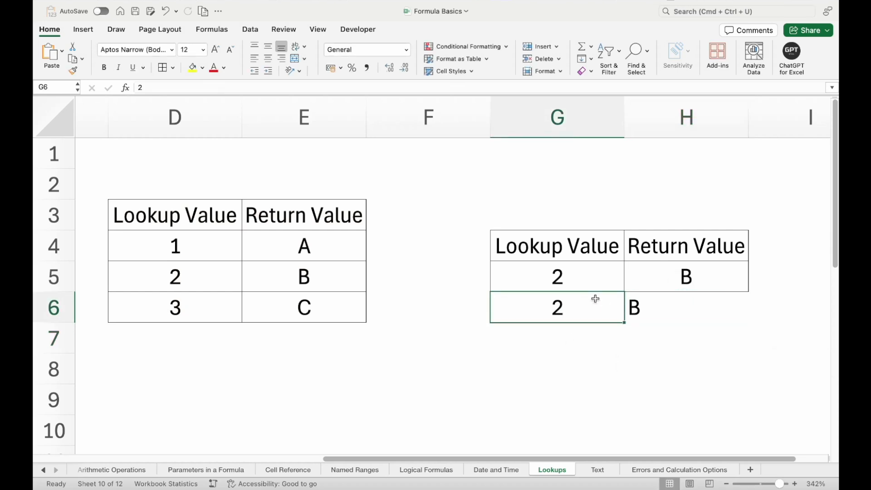
pyautogui.write('1')
pyautogui.press('Return')
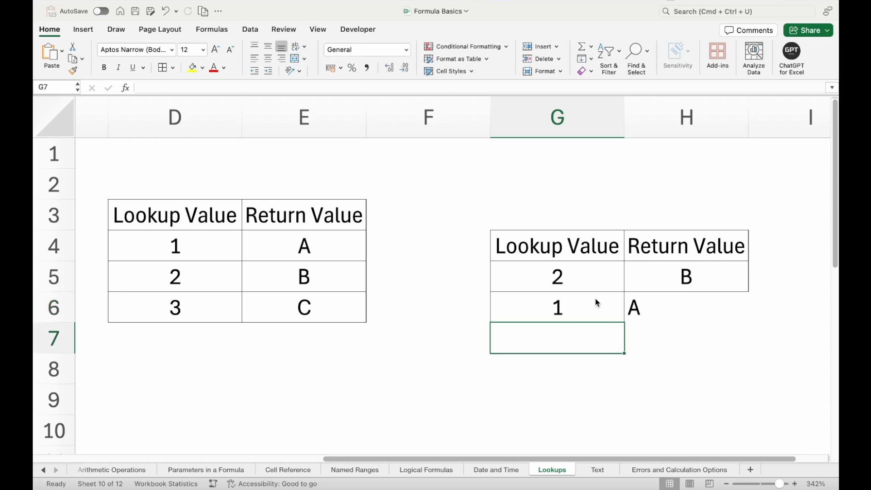
pyautogui.click(595, 302)
pyautogui.doubleClick(595, 300)
pyautogui.write('3')
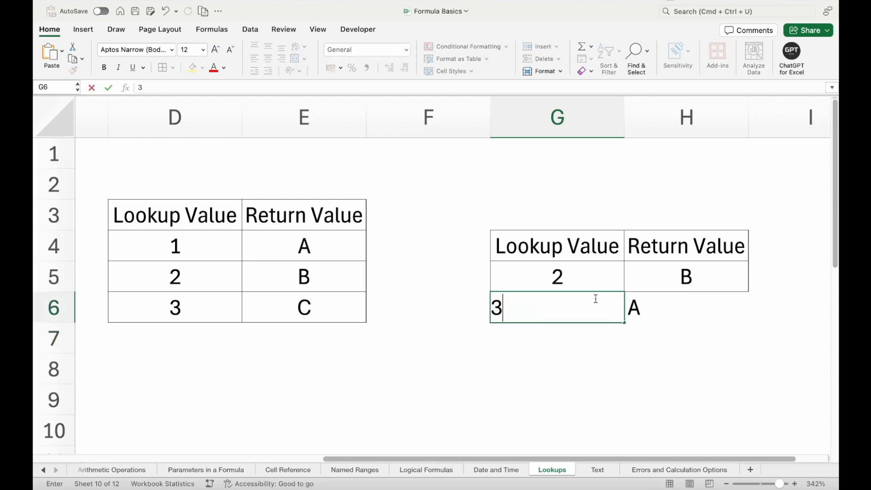
pyautogui.press('Return')
# Enter 4 in G6 and inspect H6's VLOOKUP now returning #N/A.
pyautogui.click(596, 302)
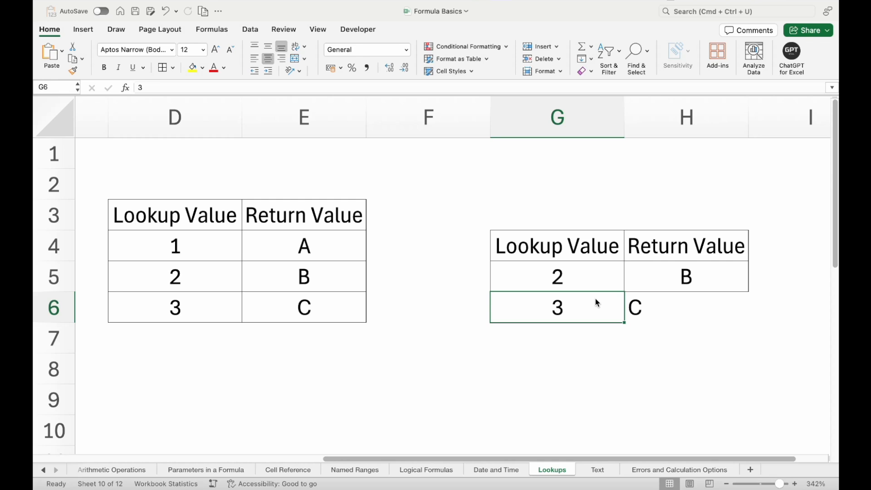
pyautogui.write('4')
pyautogui.press('Return')
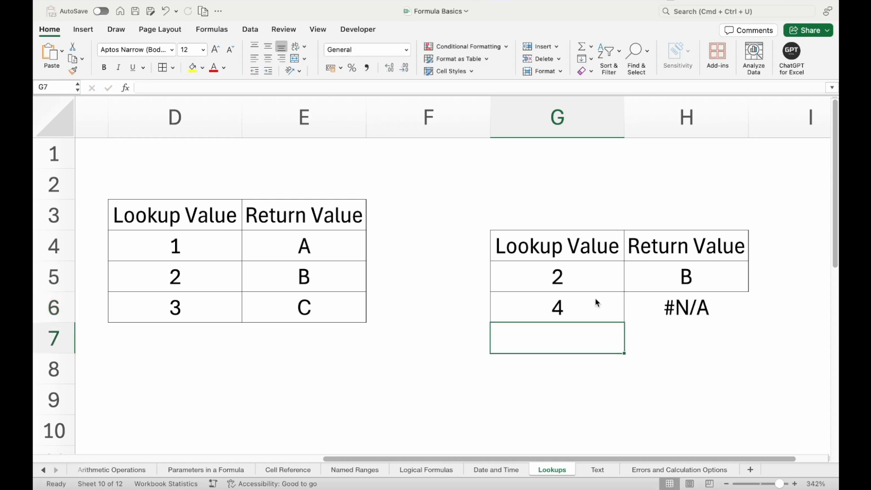
pyautogui.click(596, 300)
pyautogui.click(681, 306)
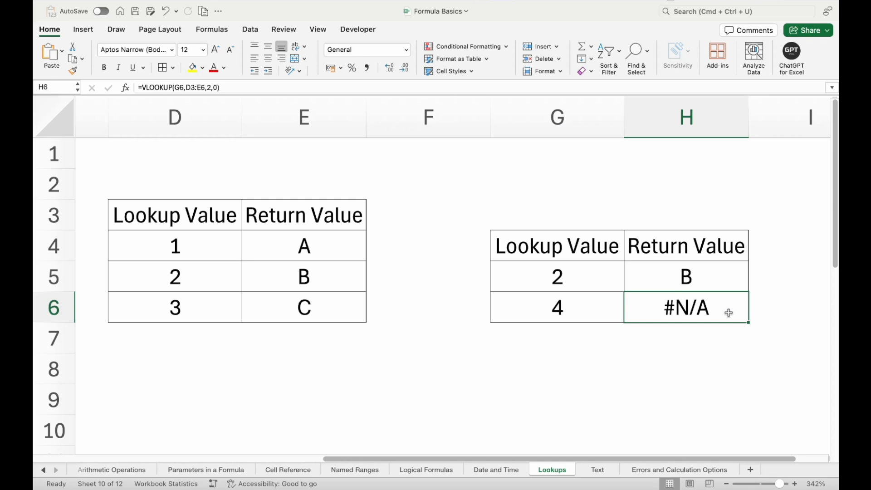
pyautogui.click(542, 300)
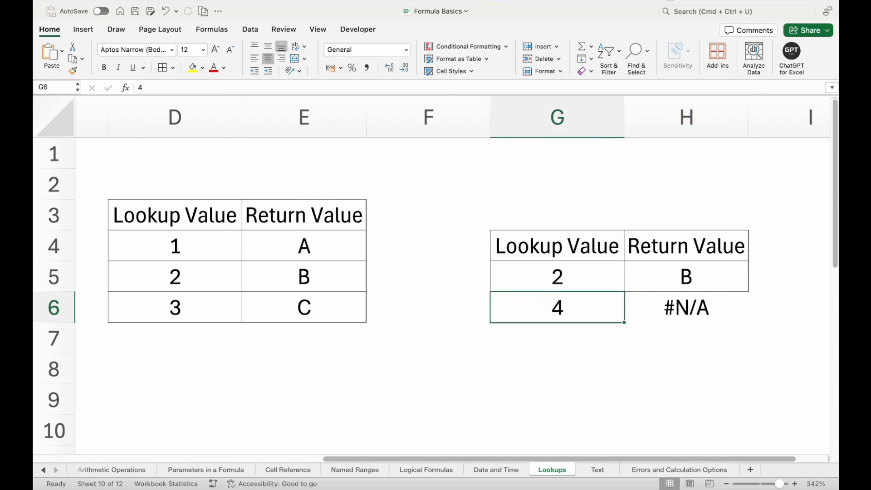
# Change the source value in D6 from 3 to 2.
pyautogui.doubleClick(542, 300)
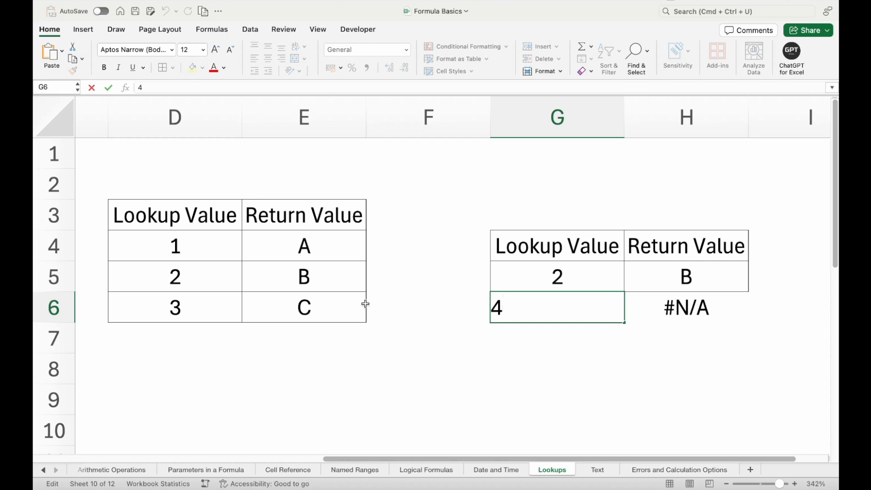
pyautogui.press('Escape')
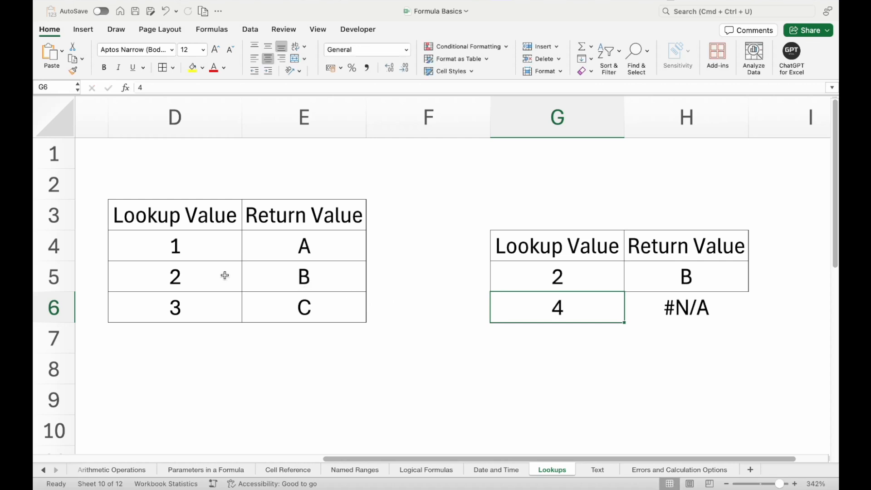
pyautogui.click(193, 310)
pyautogui.write('2')
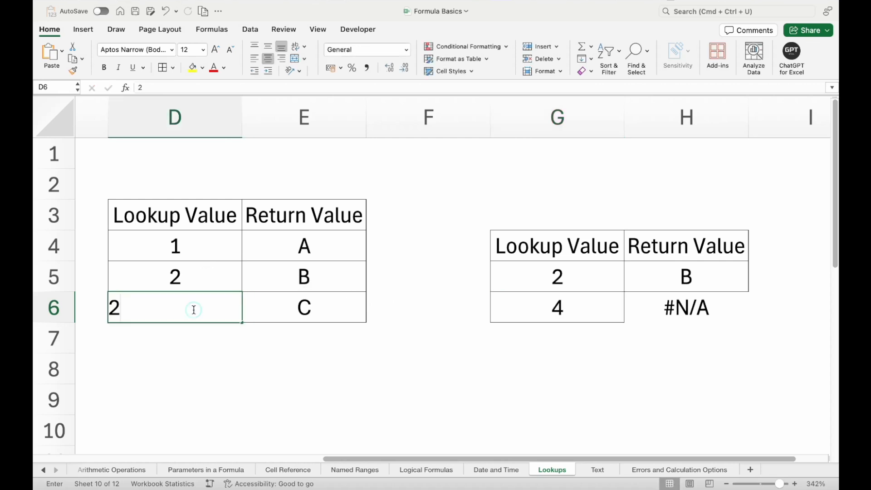
pyautogui.press('Return')
# Set G6 to 2 and confirm H6 returns B from the first matching row.
pyautogui.click(552, 303)
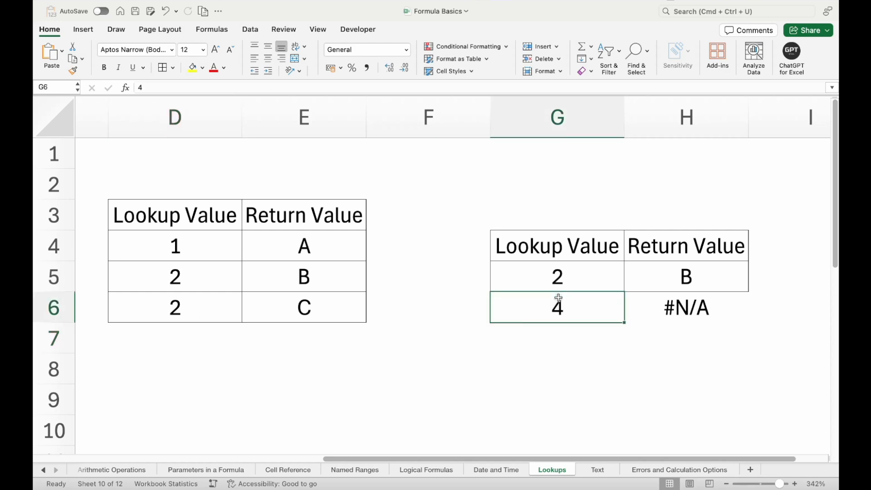
pyautogui.write('2')
pyautogui.press('Return')
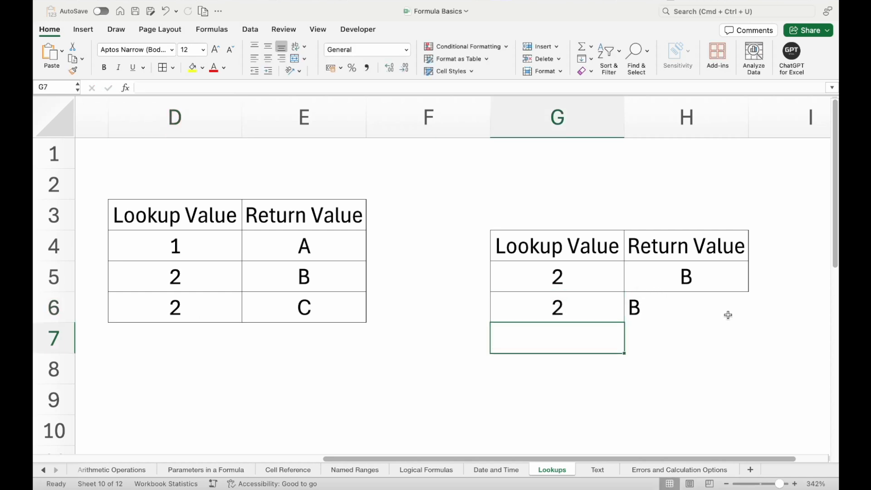
pyautogui.click(667, 311)
pyautogui.click(575, 278)
# Clear the example row G5:H5 and point out the first matching row D5:E5 (2 → B).
pyautogui.moveTo(634, 279); pyautogui.dragTo(644, 275)
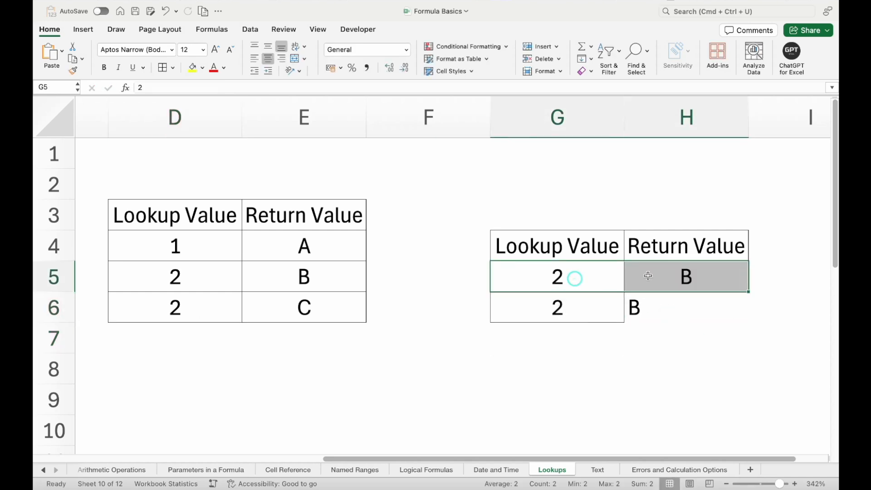
pyautogui.press('Delete')
pyautogui.click(585, 316)
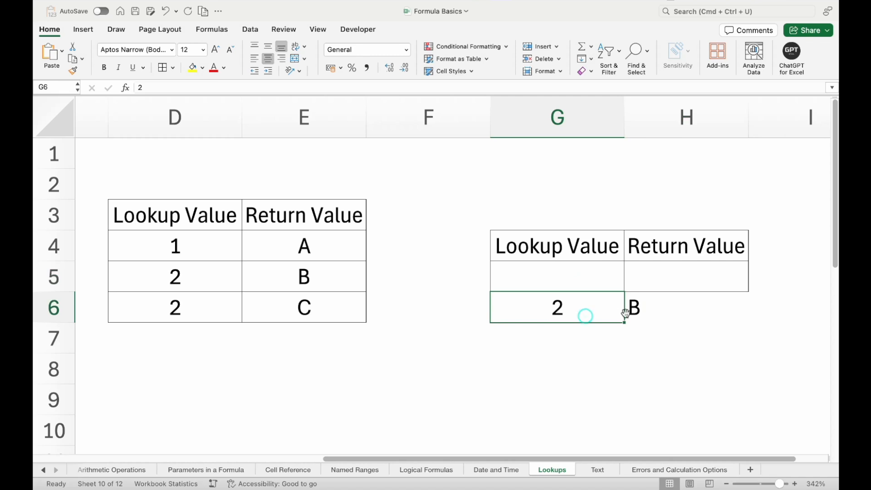
pyautogui.moveTo(221, 272); pyautogui.dragTo(281, 267)
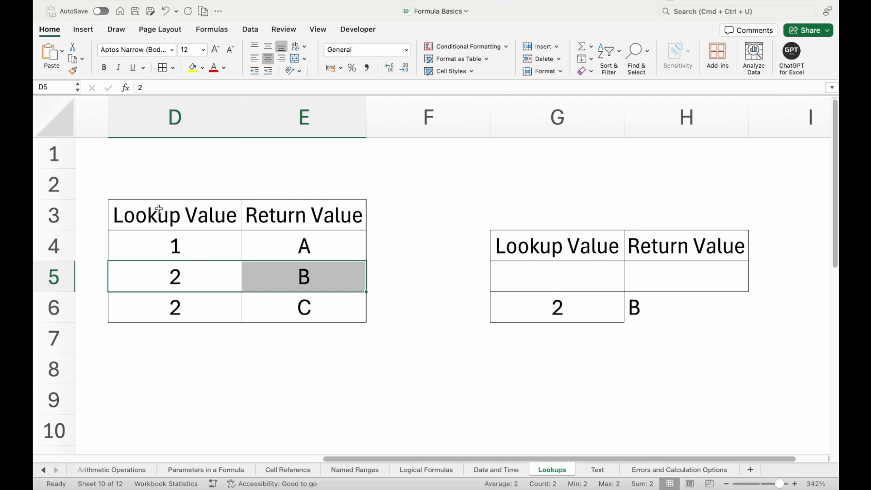
pyautogui.moveTo(159, 209); pyautogui.dragTo(159, 329)
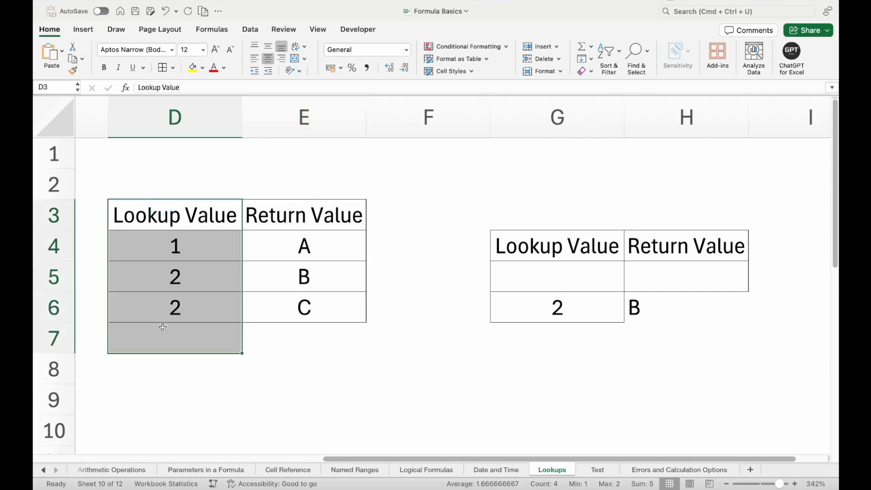
pyautogui.click(192, 285)
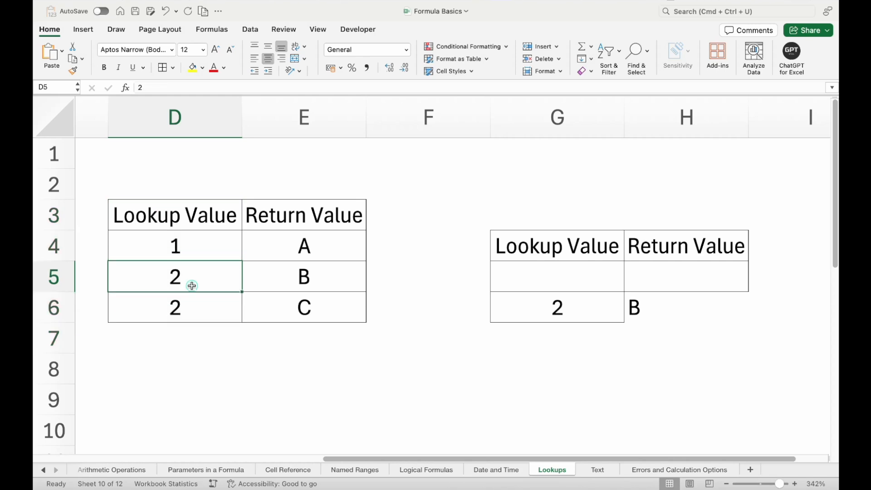
pyautogui.click(278, 284)
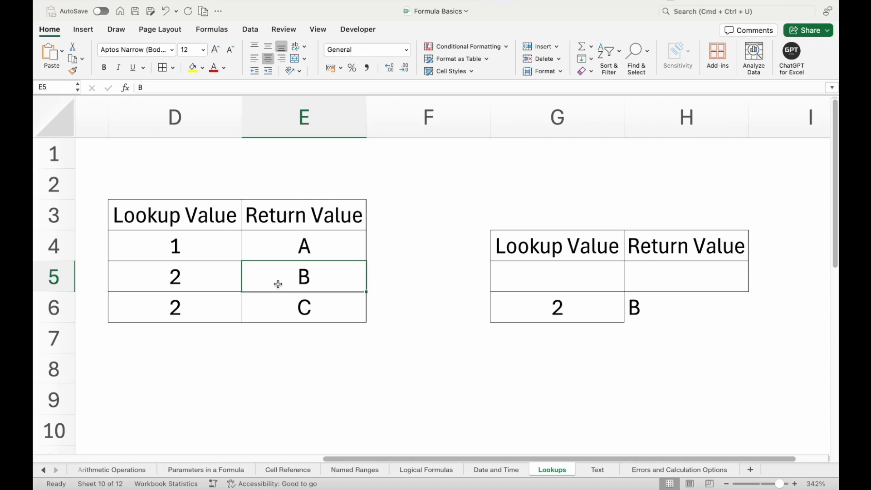
pyautogui.click(597, 313)
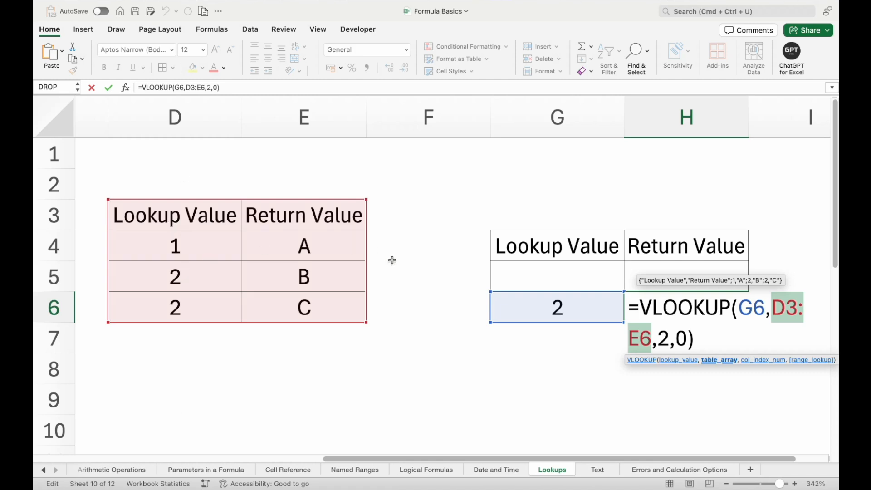
# Change H6's column index from 2 to -1, producing #VALUE!
pyautogui.moveTo(765, 303); pyautogui.dragTo(740, 303)
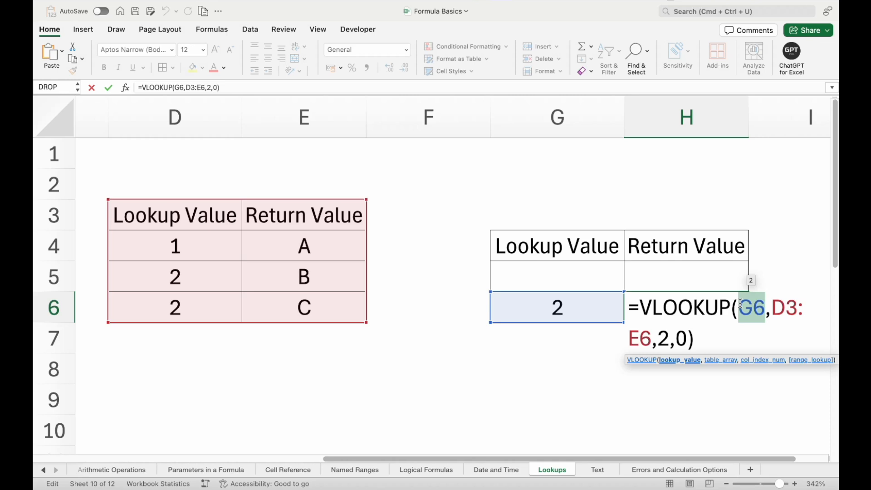
pyautogui.click(670, 337)
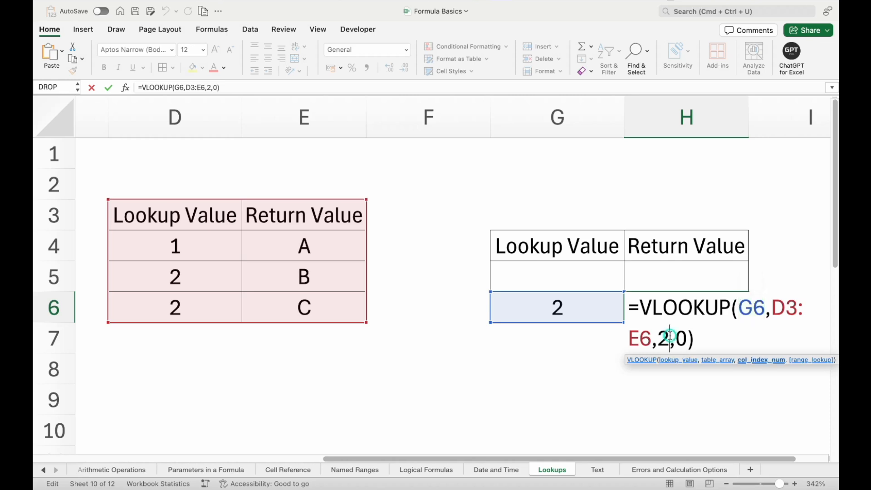
pyautogui.press('BackSpace')
pyautogui.write('-')
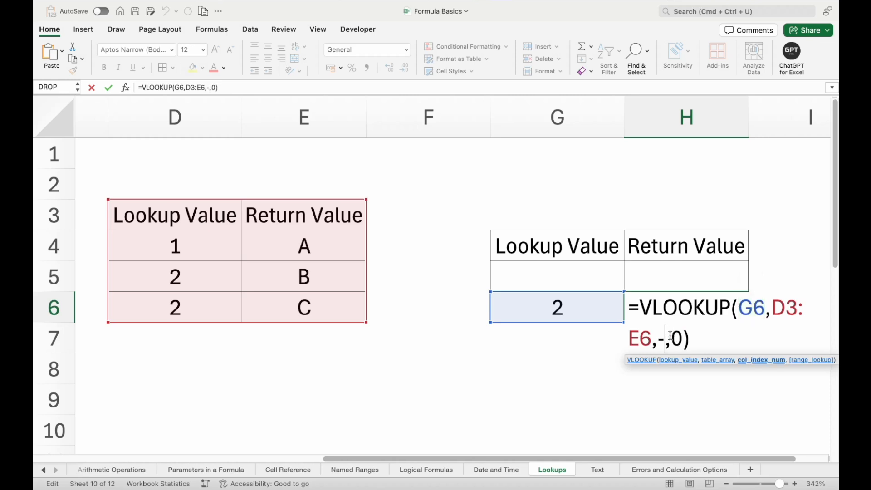
pyautogui.write('1')
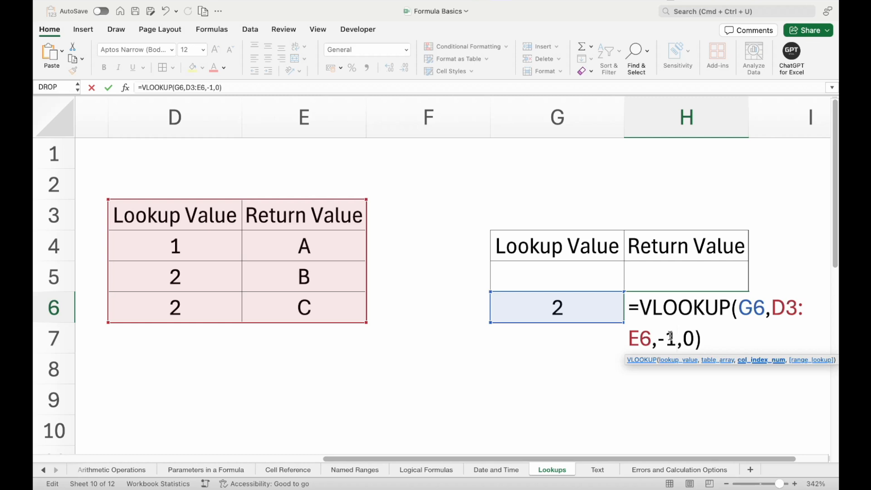
pyautogui.press('Return')
pyautogui.press('Up')
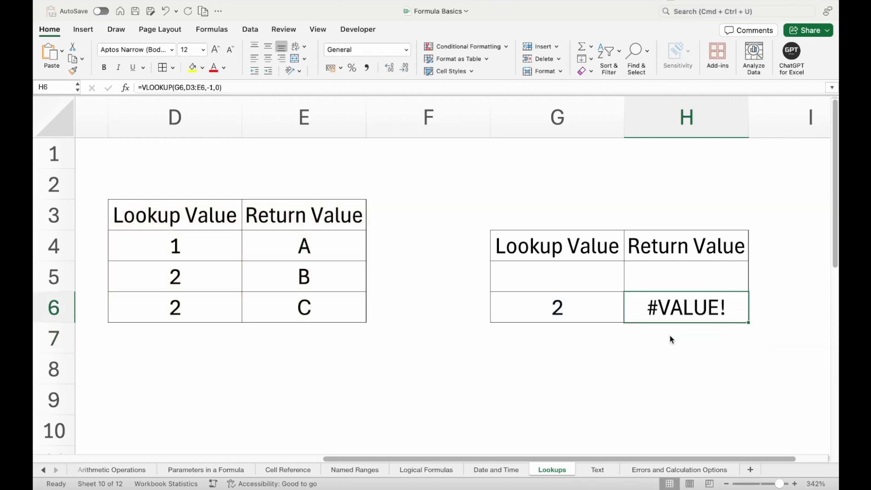
# Replace the -1 column index in H6 with 2, restoring =VLOOKUP(G6,D3:E6,2,0).
pyautogui.doubleClick(653, 308)
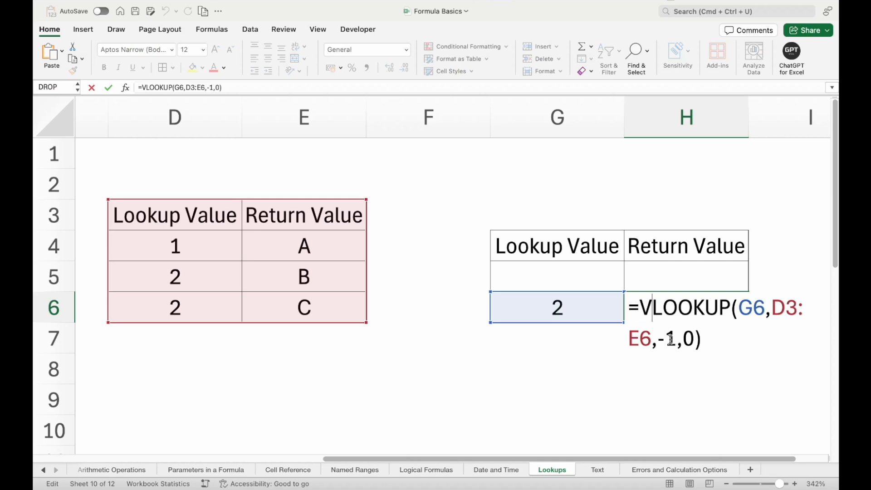
pyautogui.moveTo(677, 337); pyautogui.dragTo(660, 338)
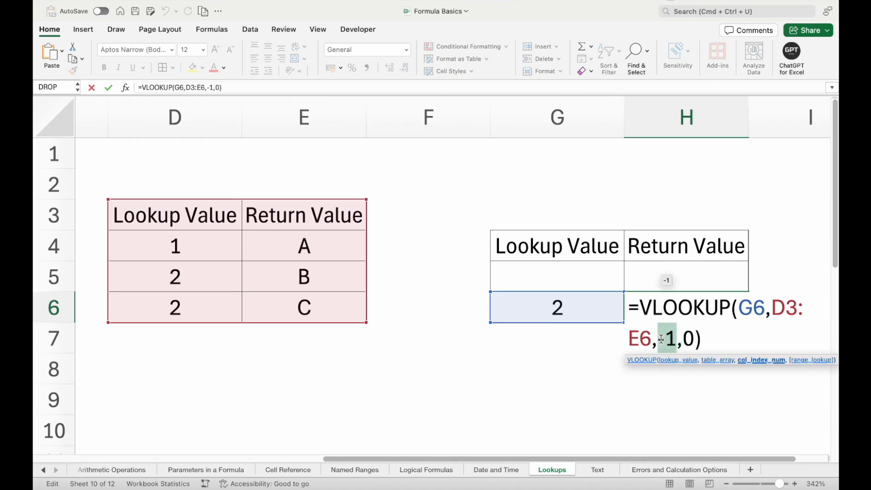
pyautogui.write('2')
pyautogui.press('Return')
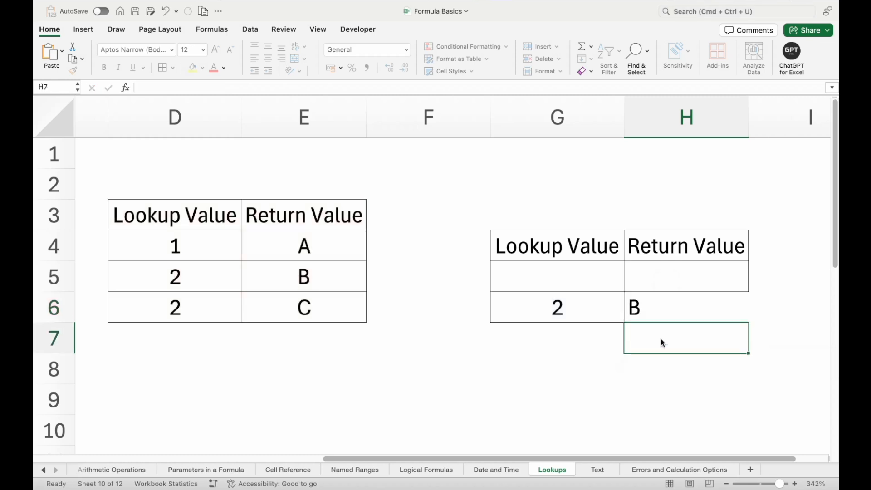
pyautogui.click(656, 307)
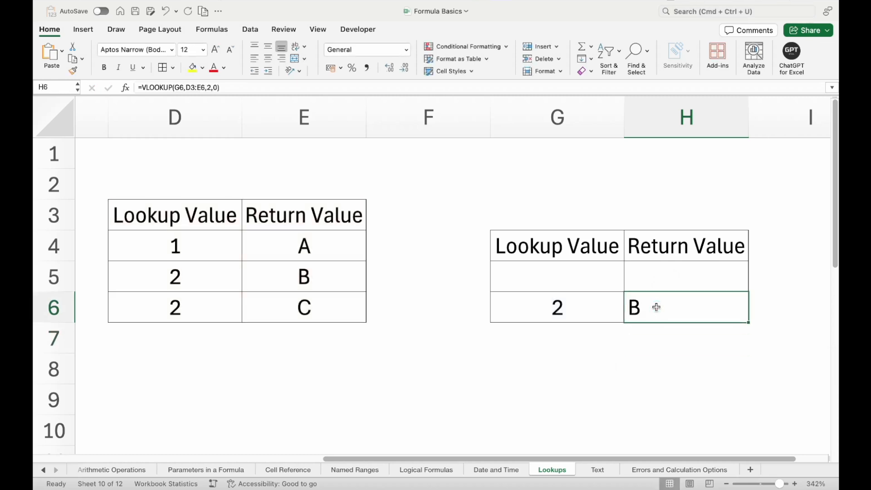